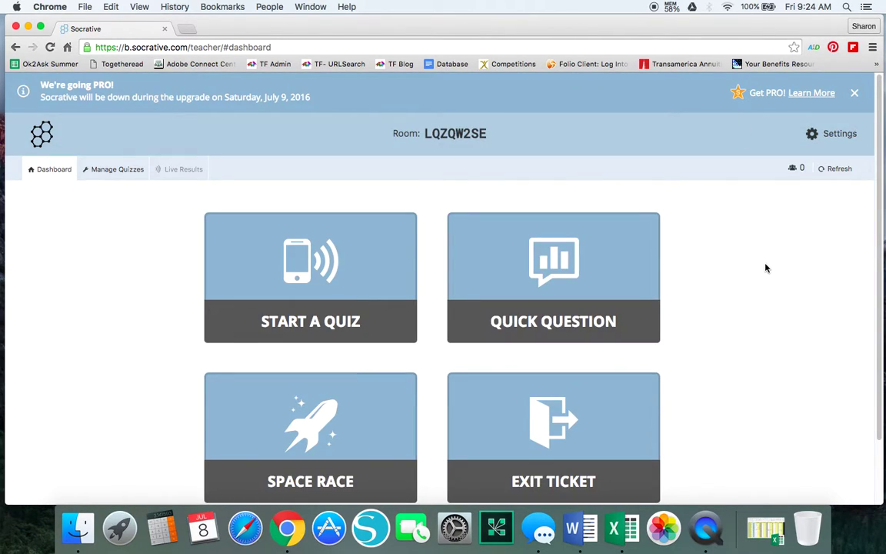
# Step: Open the saved quiz "Types of Government Test" for editing
pyautogui.scroll(-1, 765, 265)
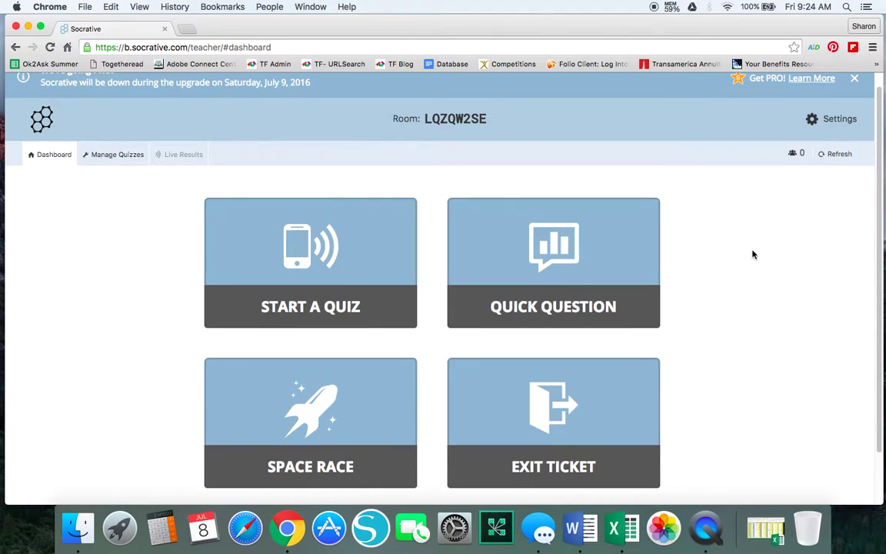
pyautogui.scroll(-3, 753, 255)
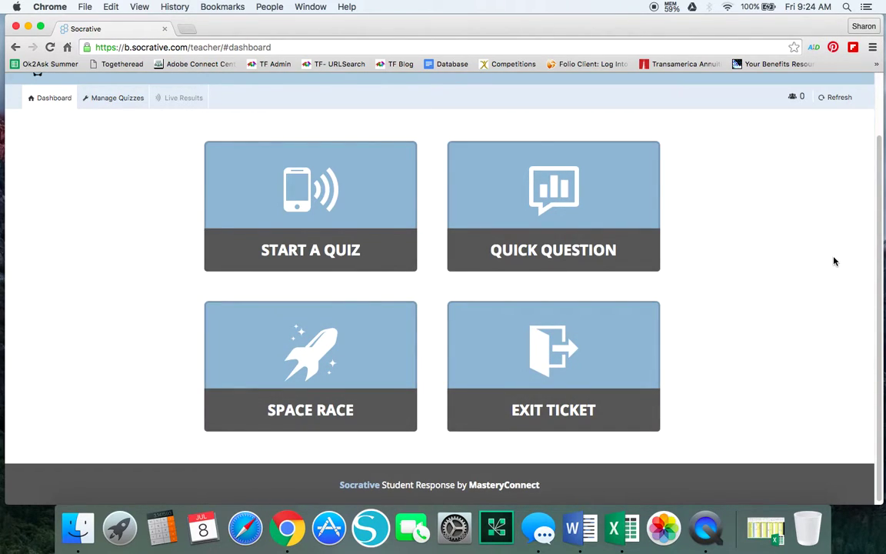
pyautogui.click(125, 99)
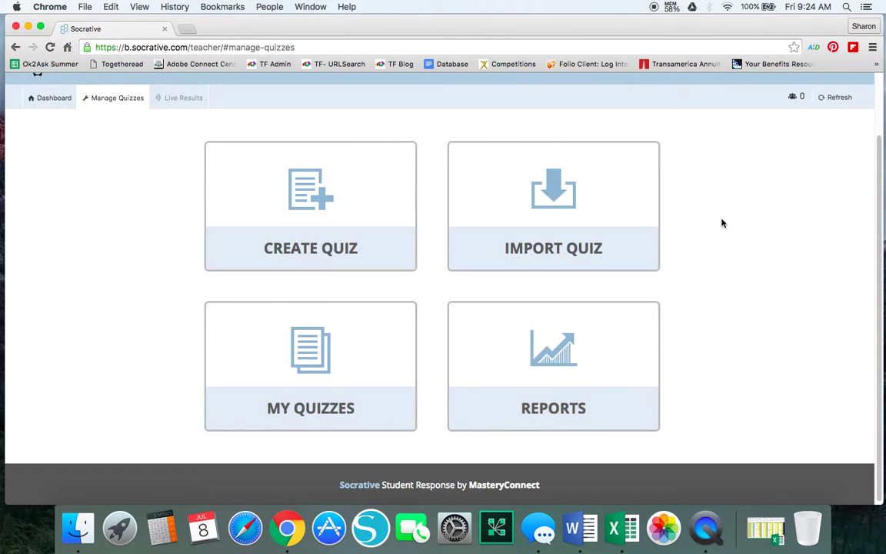
pyautogui.click(297, 372)
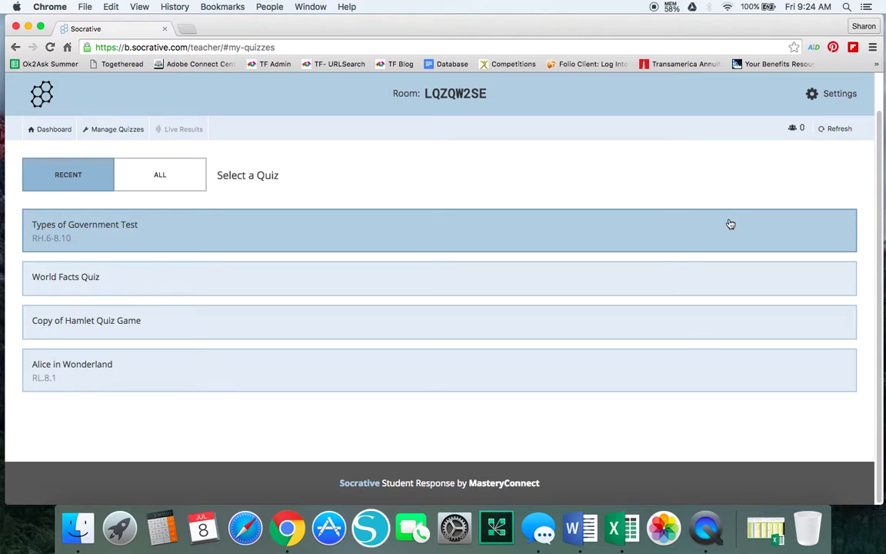
pyautogui.click(614, 235)
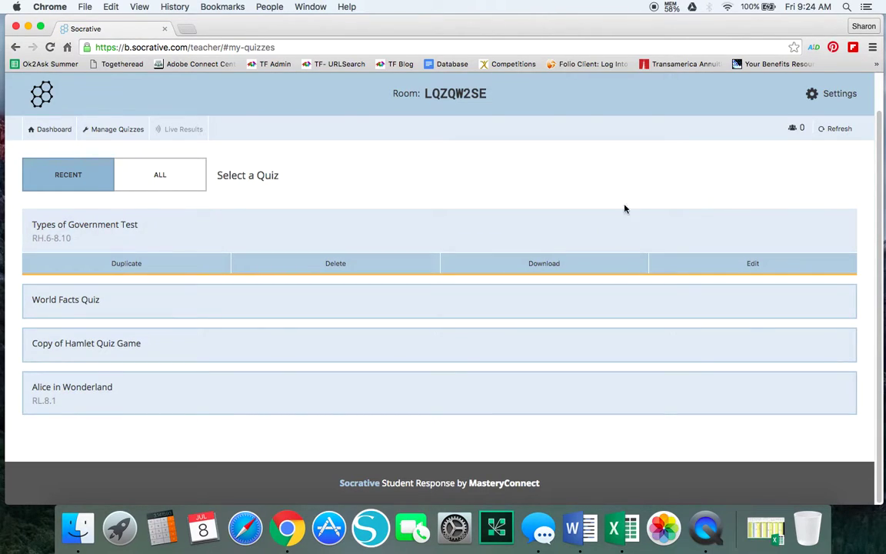
pyautogui.click(754, 264)
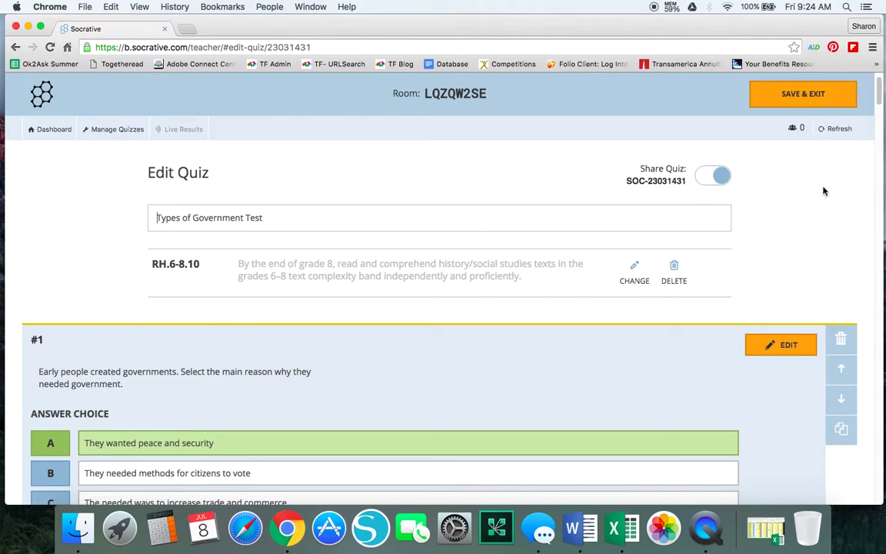
# Step: Review the quiz's title, aligned standard and questions 1 to 11 with their answer choices, and save and exit the quiz
pyautogui.click(269, 213)
pyautogui.scroll(-1, 787, 229)
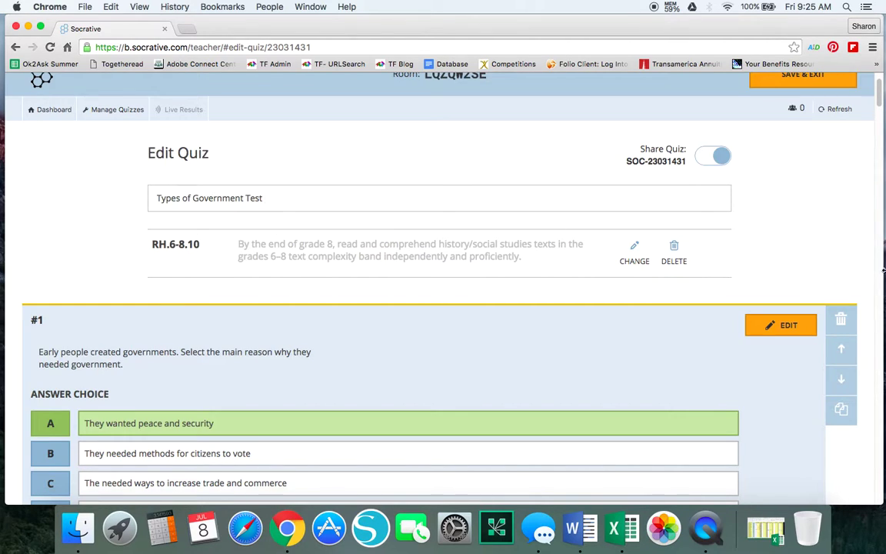
pyautogui.scroll(-1, 787, 172)
pyautogui.scroll(-3, 788, 172)
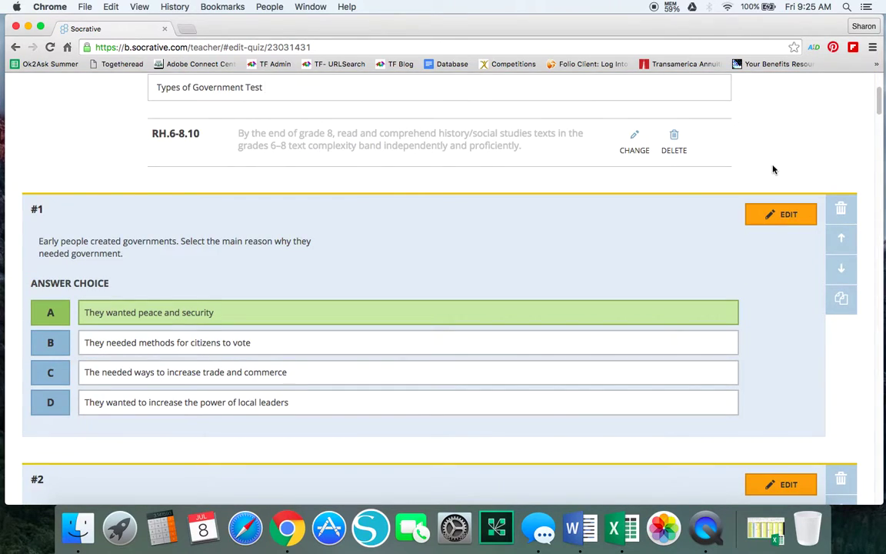
pyautogui.scroll(-1, 736, 178)
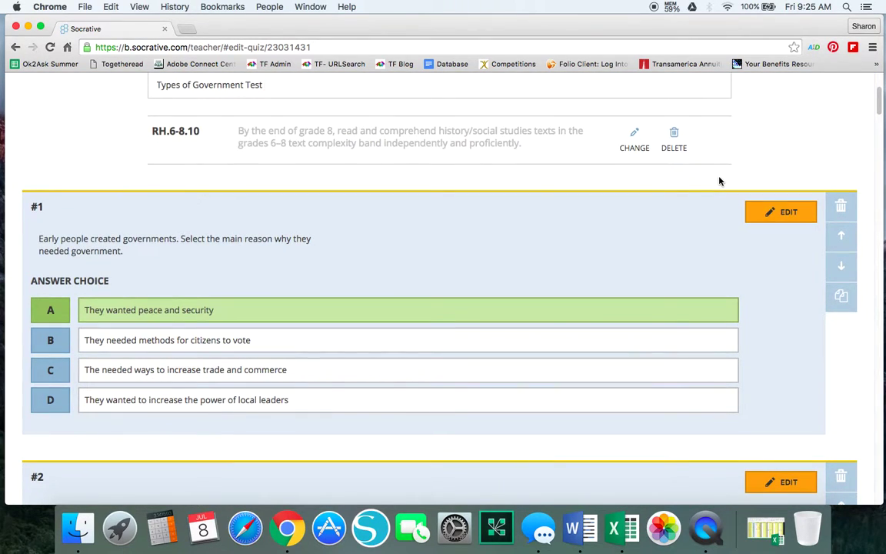
pyautogui.scroll(-4, 716, 183)
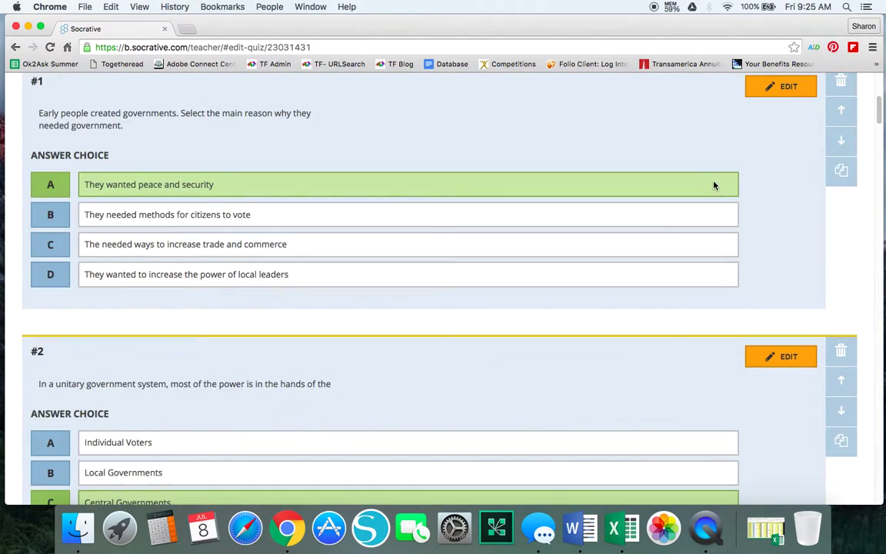
pyautogui.scroll(-1, 714, 184)
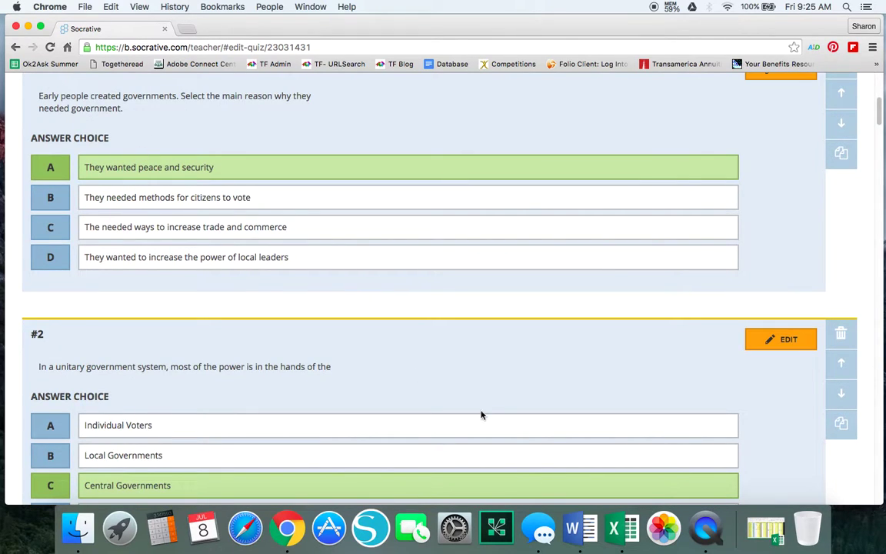
pyautogui.scroll(-3, 450, 331)
pyautogui.scroll(-1, 481, 219)
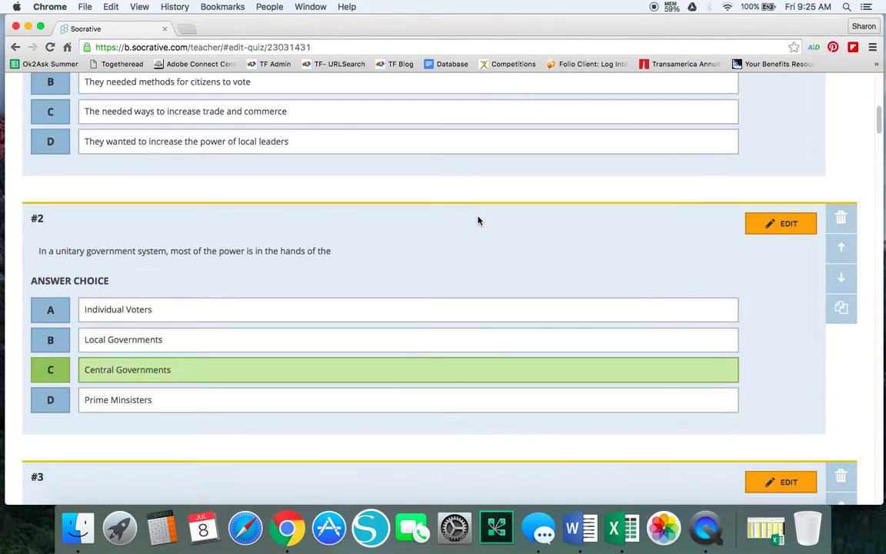
pyautogui.scroll(-8, 380, 216)
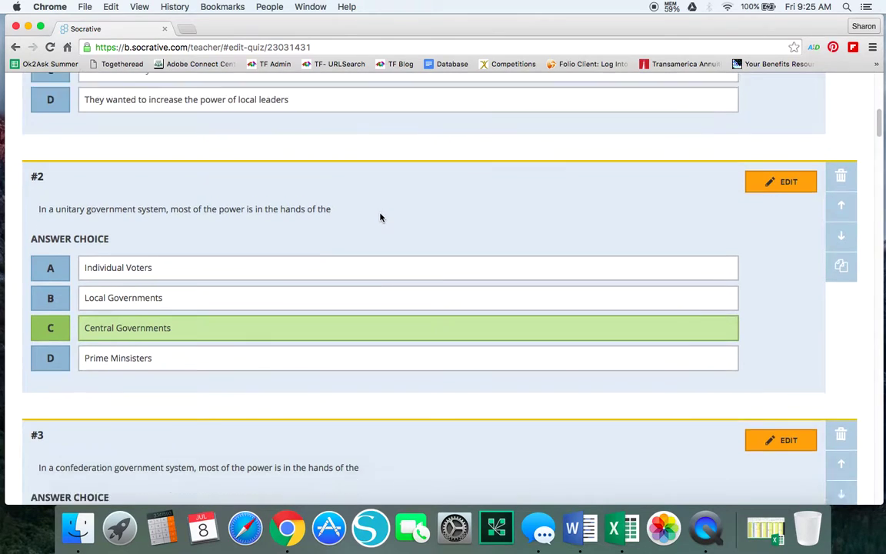
pyautogui.scroll(-12, 514, 217)
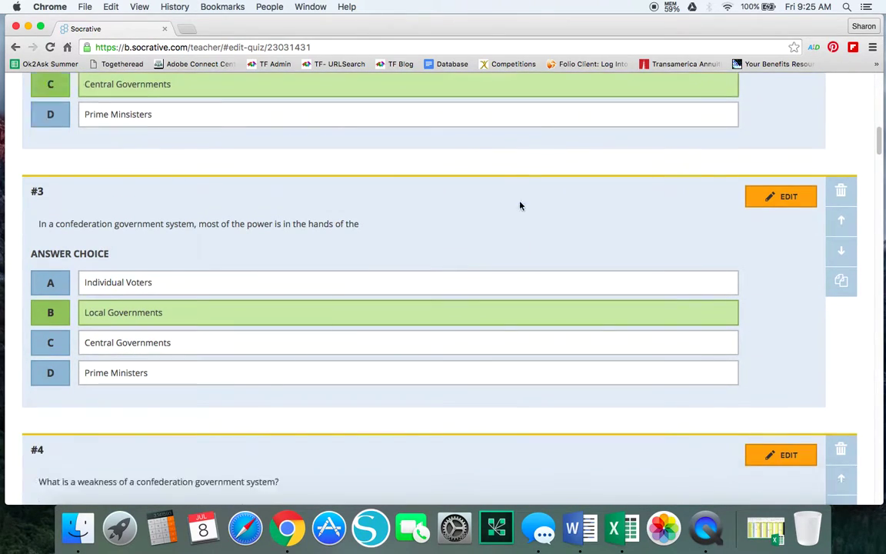
pyautogui.scroll(-8, 514, 217)
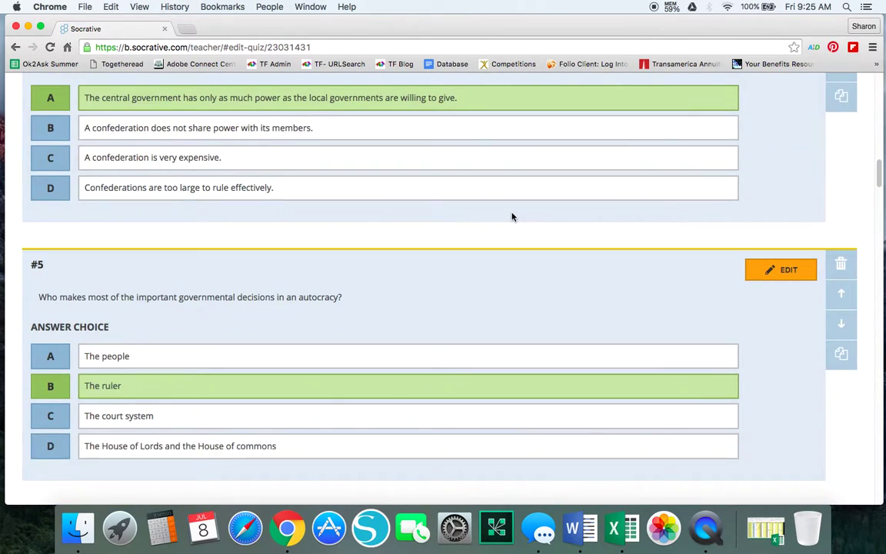
pyautogui.scroll(-2, 502, 243)
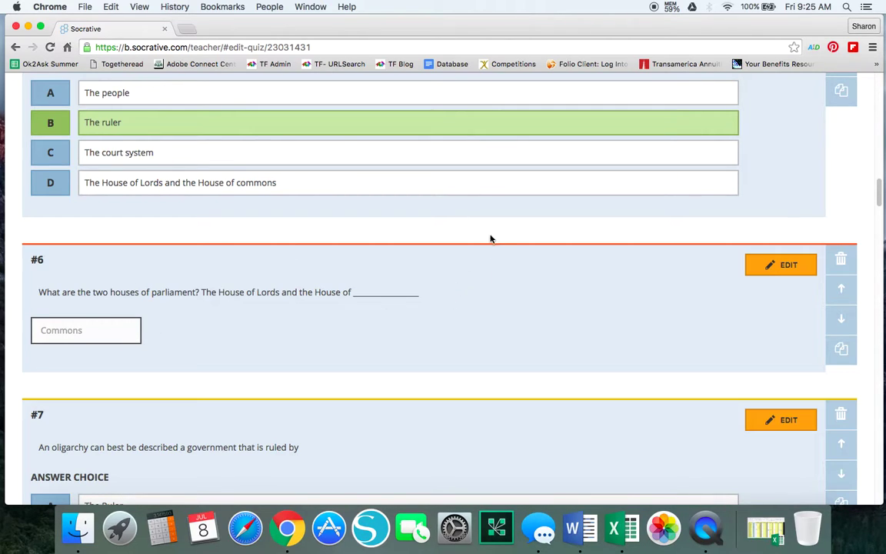
pyautogui.scroll(-2, 490, 240)
pyautogui.scroll(-9, 487, 238)
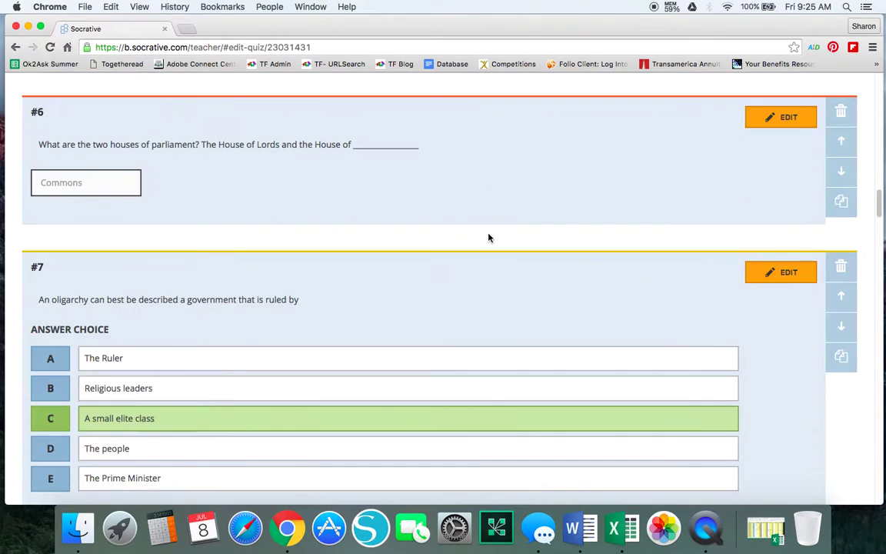
pyautogui.scroll(-10, 488, 237)
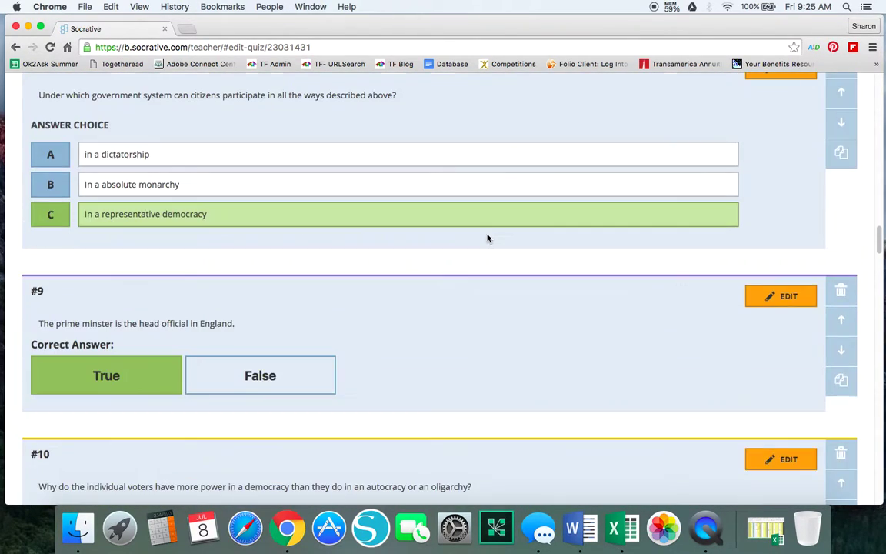
pyautogui.scroll(-2, 488, 240)
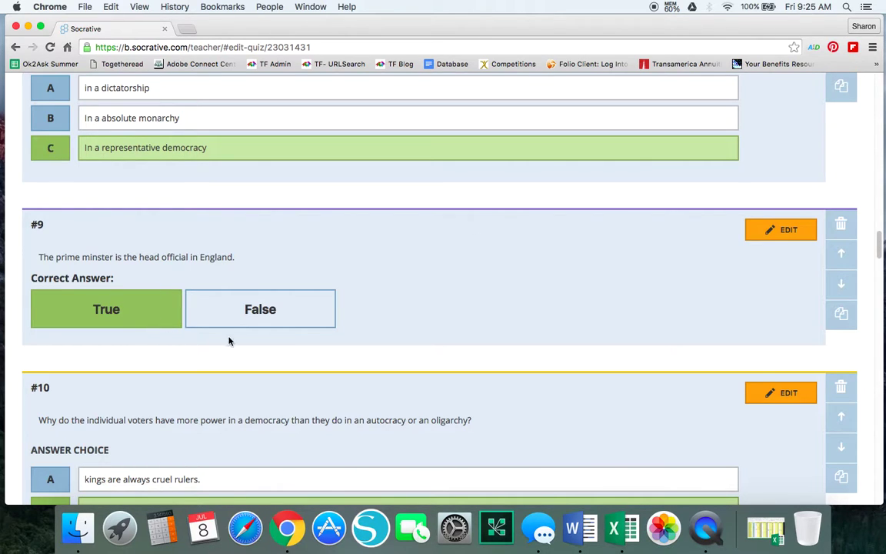
pyautogui.scroll(-7, 511, 302)
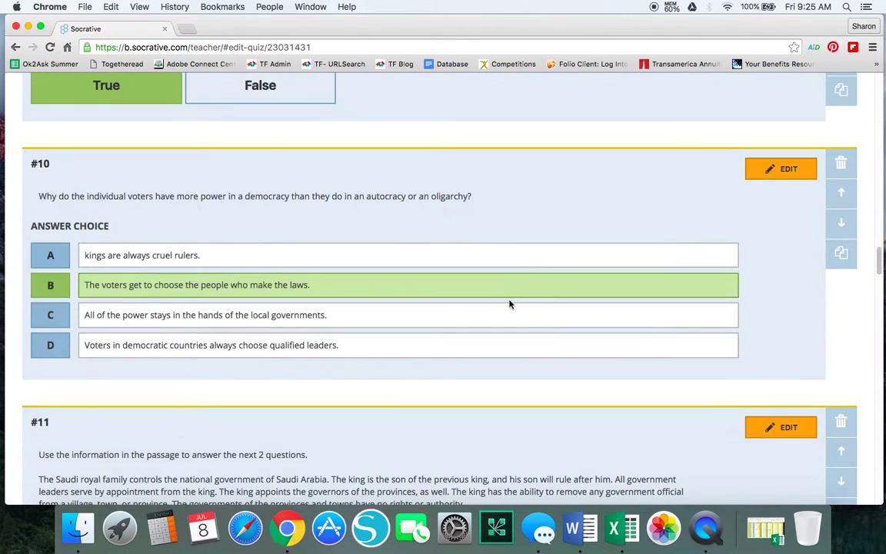
pyautogui.scroll(-8, 509, 304)
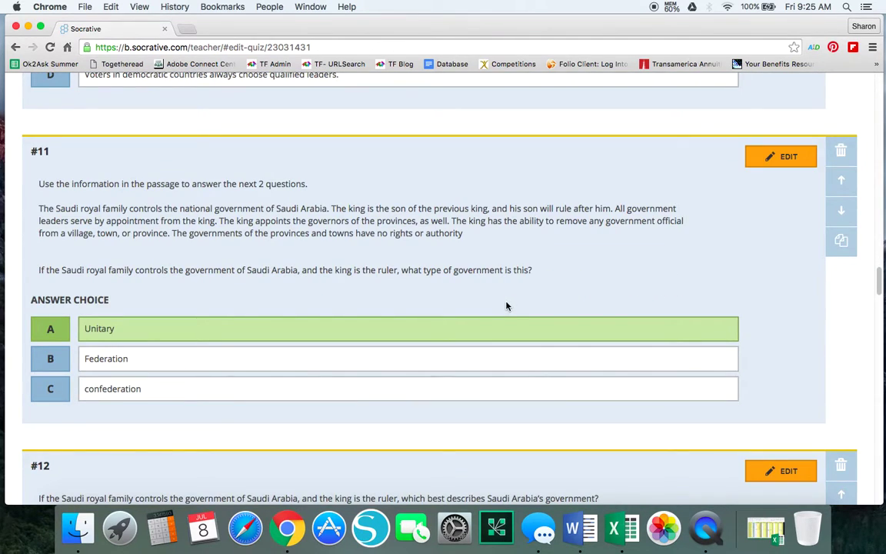
pyautogui.scroll(20, 506, 306)
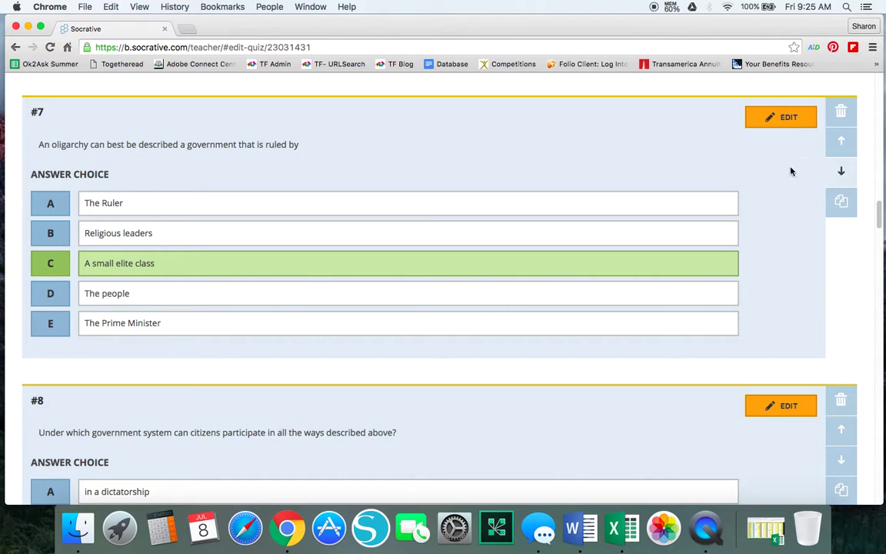
pyautogui.scroll(10, 724, 190)
pyautogui.scroll(15, 720, 191)
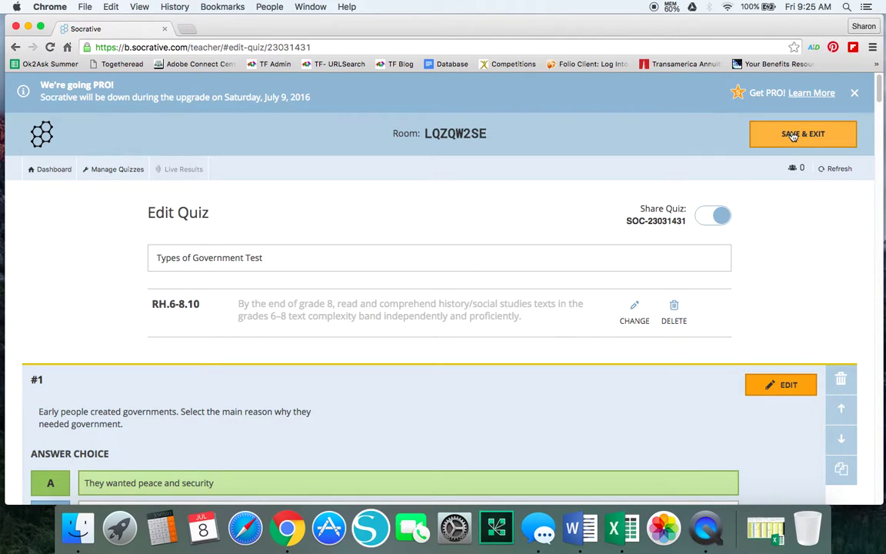
pyautogui.click(794, 136)
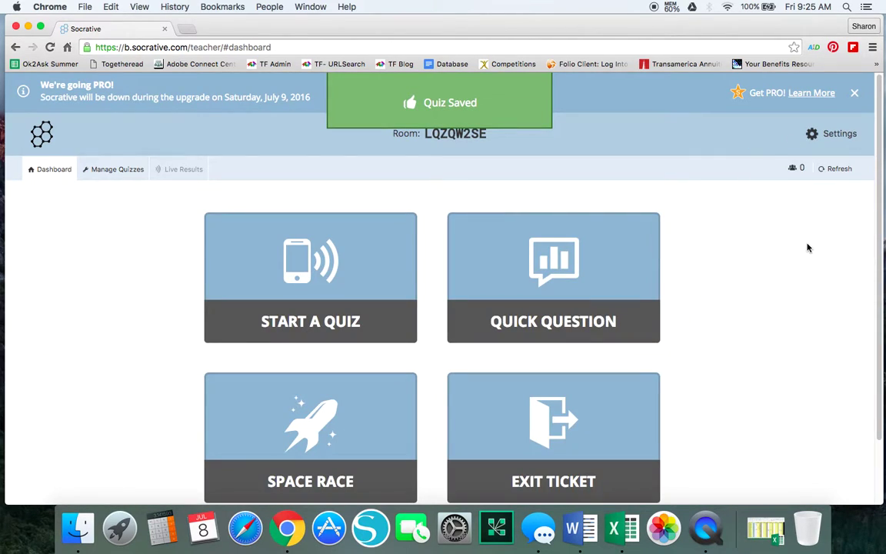
# Step: Create a new quiz named "James and the Giant Peach"
pyautogui.click(112, 172)
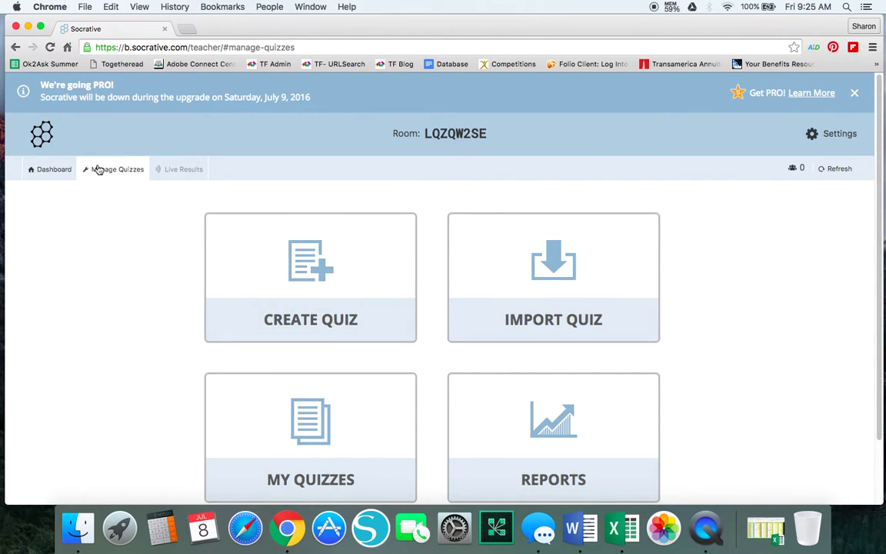
pyautogui.click(324, 283)
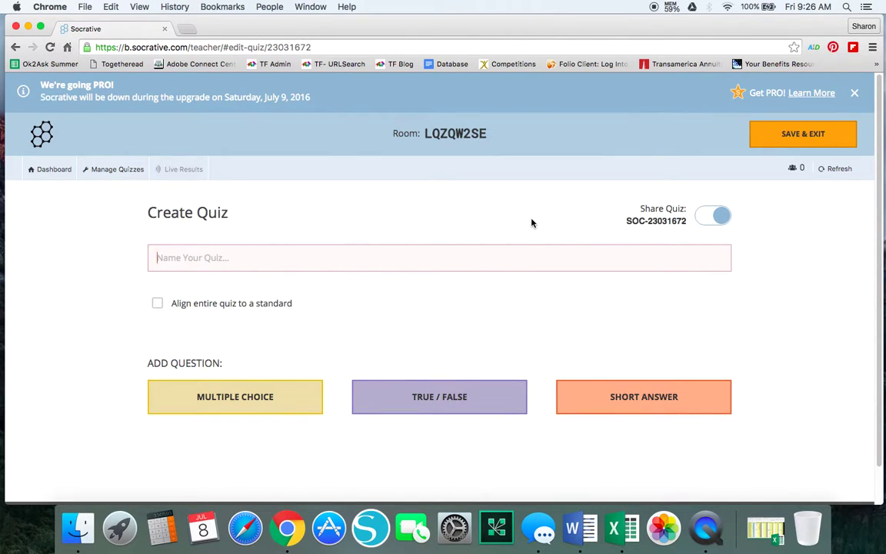
pyautogui.write('Jame')
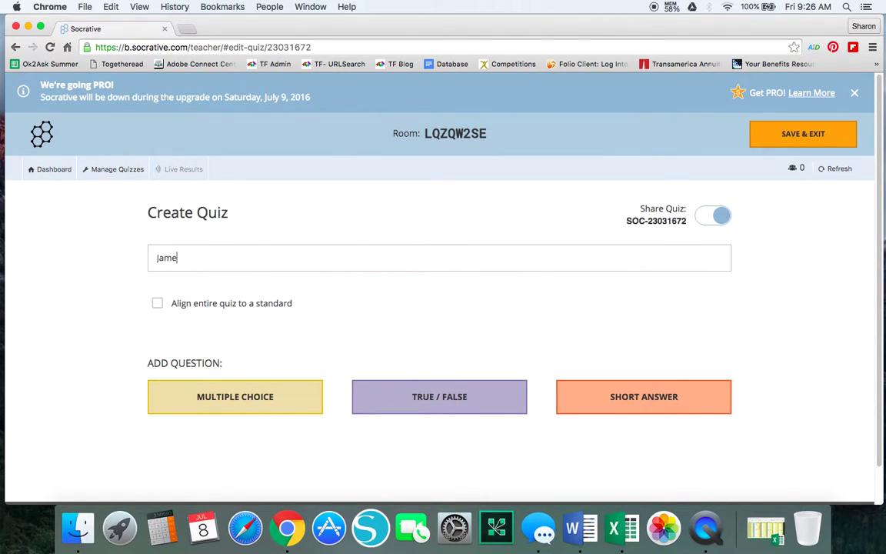
pyautogui.write('s and the Giant Peach')
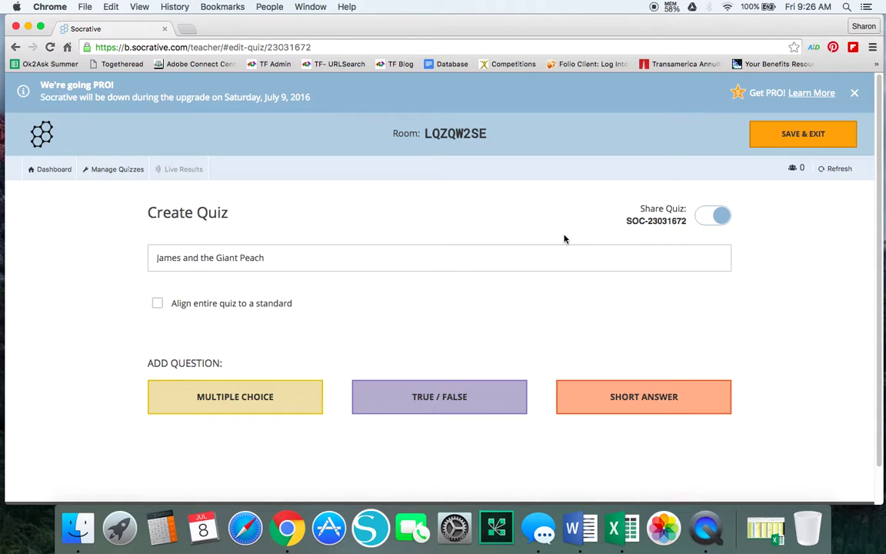
# Step: Enable standard alignment for the entire quiz with subject Language Arts, the Common Language Arts core and 4th Grade
pyautogui.click(158, 305)
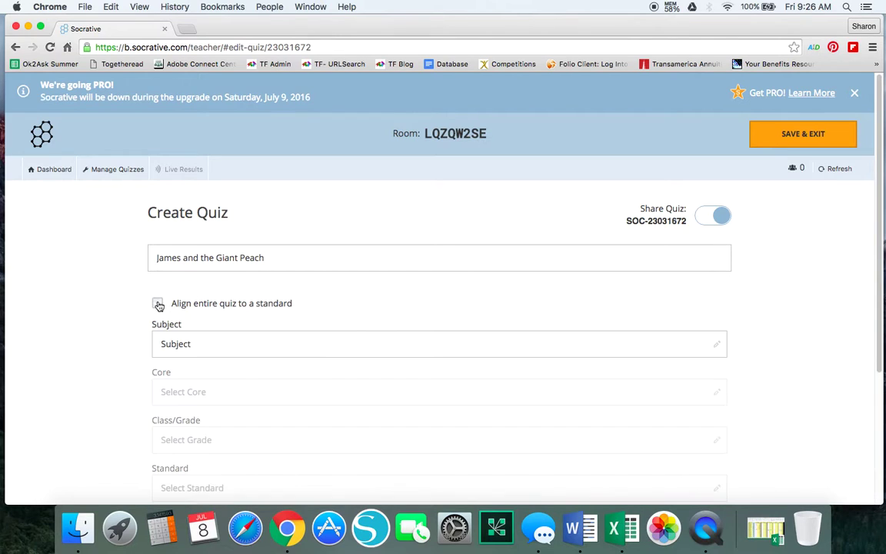
pyautogui.scroll(-2, 461, 244)
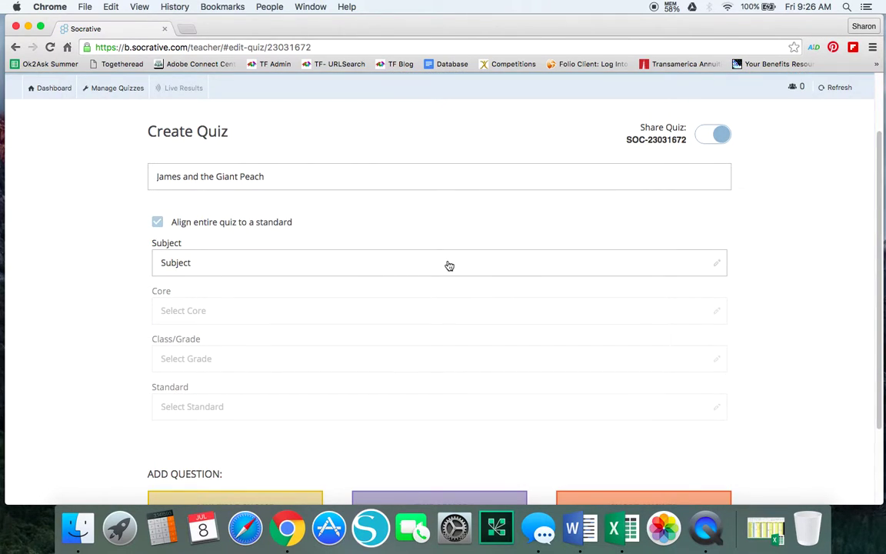
pyautogui.click(447, 263)
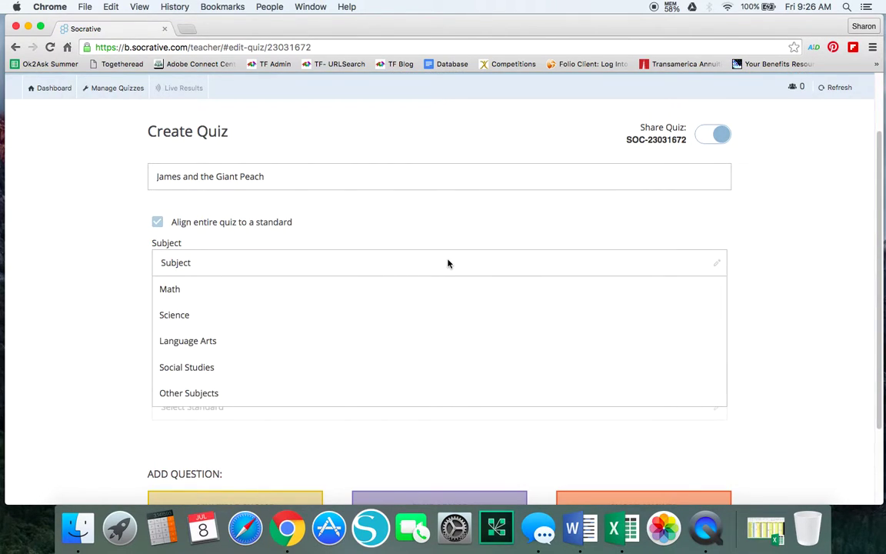
pyautogui.click(322, 341)
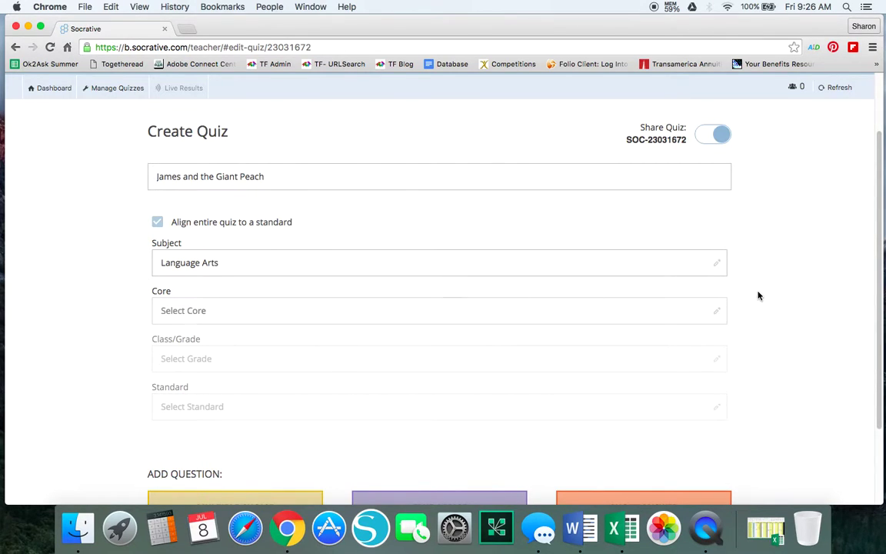
pyautogui.scroll(-1, 738, 299)
pyautogui.click(494, 290)
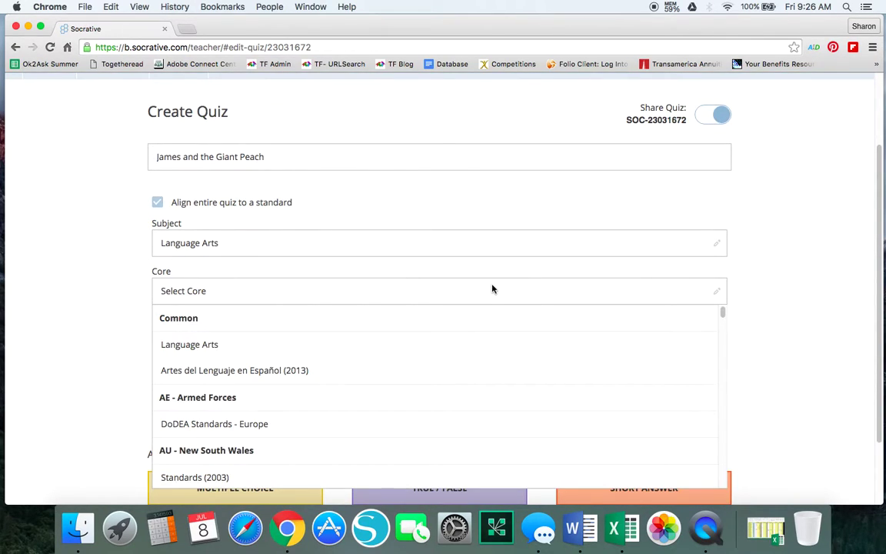
pyautogui.click(394, 341)
pyautogui.click(406, 340)
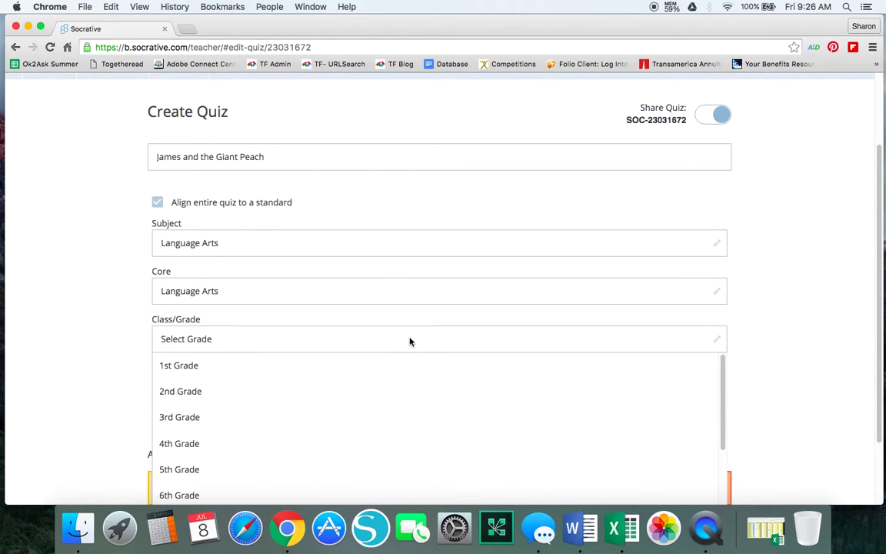
pyautogui.click(315, 443)
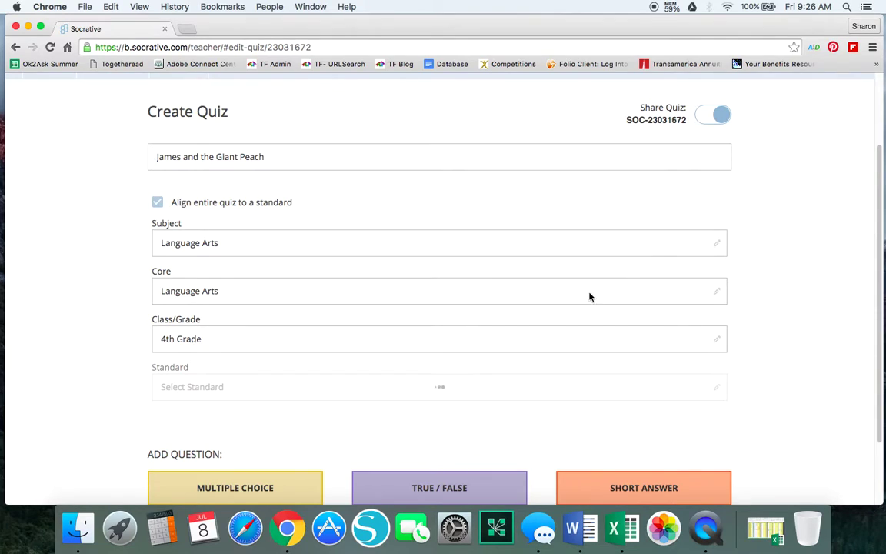
# Step: Align the quiz to standard RL.4.3, describing a character, setting or event in depth
pyautogui.scroll(-2, 509, 326)
pyautogui.click(451, 347)
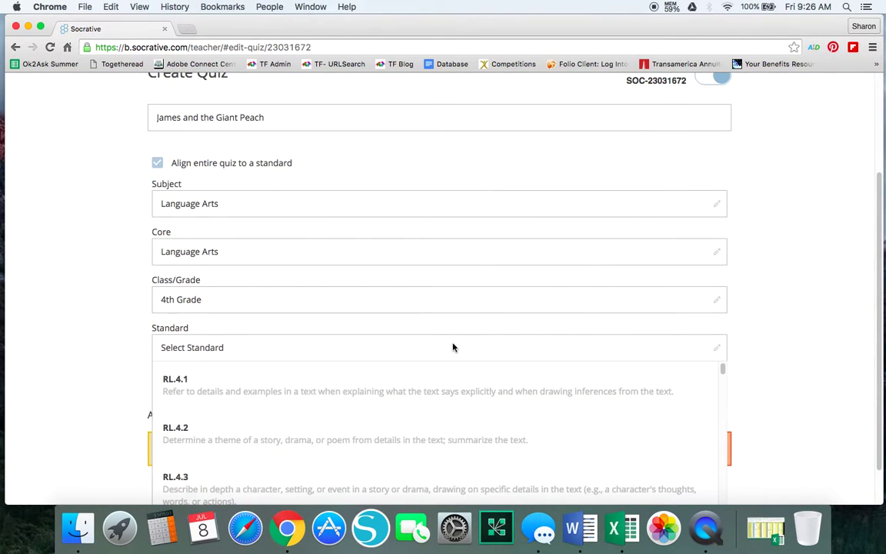
pyautogui.scroll(-1, 452, 348)
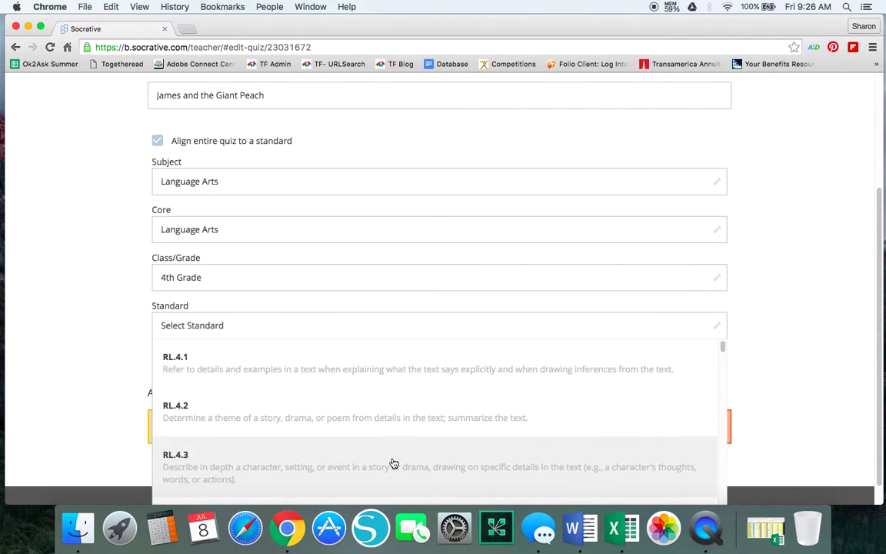
pyautogui.click(394, 467)
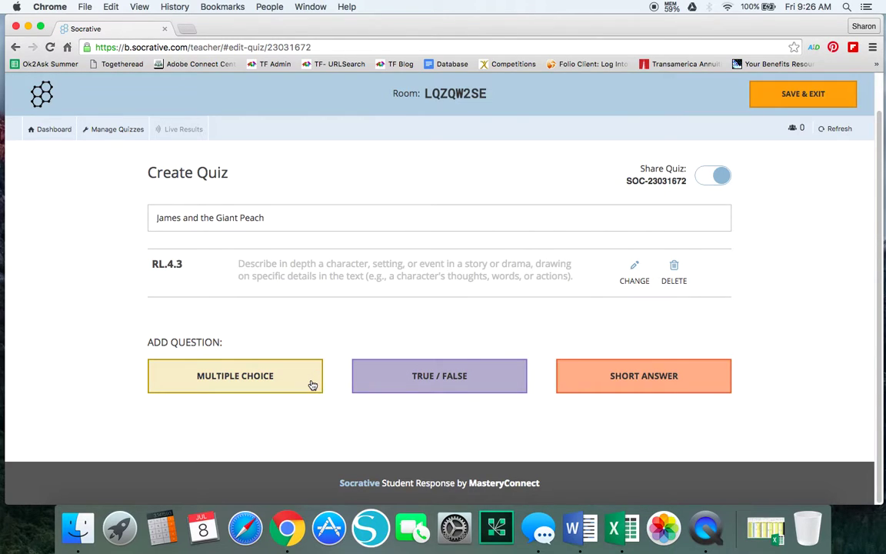
# Step: Add a short-answer question reading "Name one of the characters in the story and describe their special talent."
pyautogui.click(632, 376)
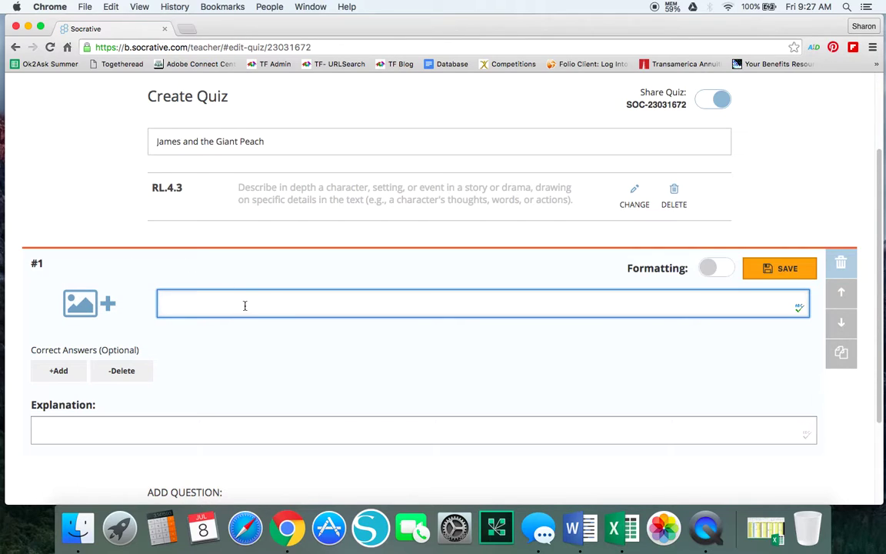
pyautogui.write('Name one of the characters in the s')
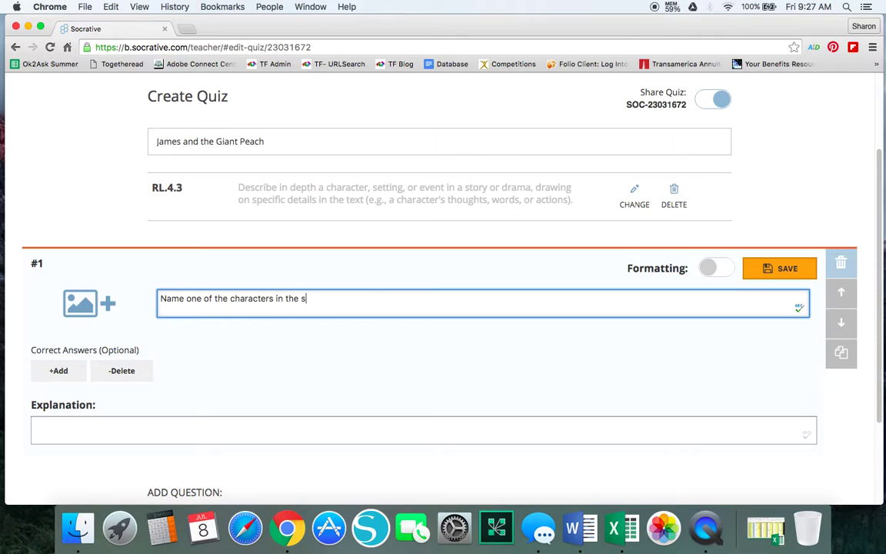
pyautogui.write('tory an')
pyautogui.write('d describe their specia')
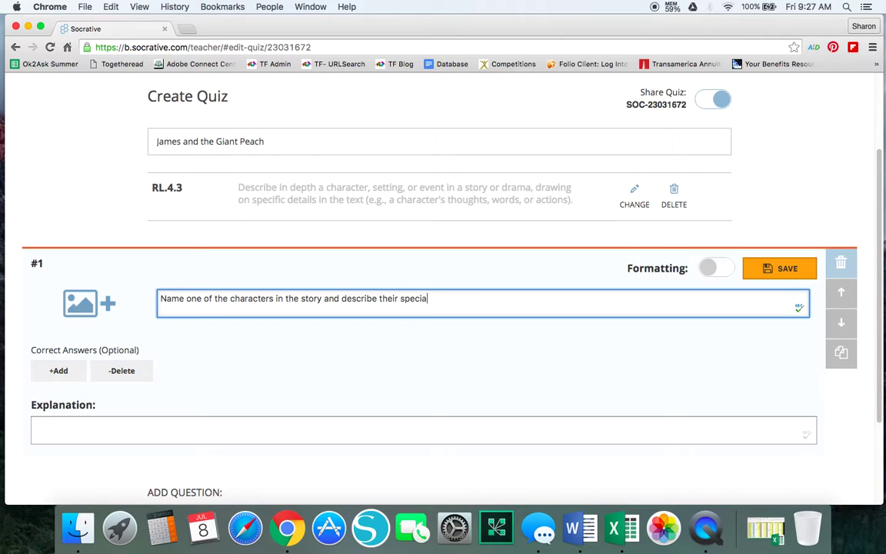
pyautogui.write('l talent.')
pyautogui.scroll(-1, 255, 272)
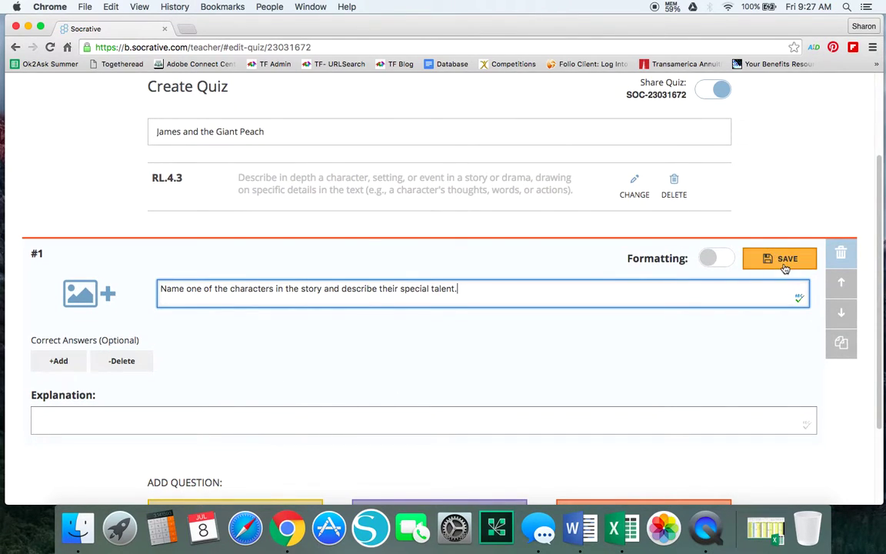
pyautogui.scroll(-2, 737, 418)
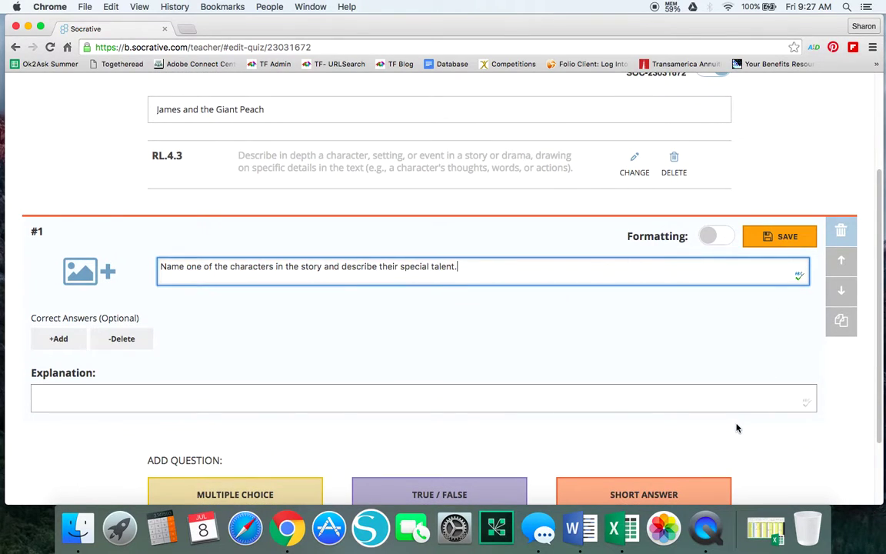
# Step: Add the true/false question "James and the Giant Peach is a fiction book." with True as the correct answer, and save and exit the quiz
pyautogui.scroll(-5, 762, 250)
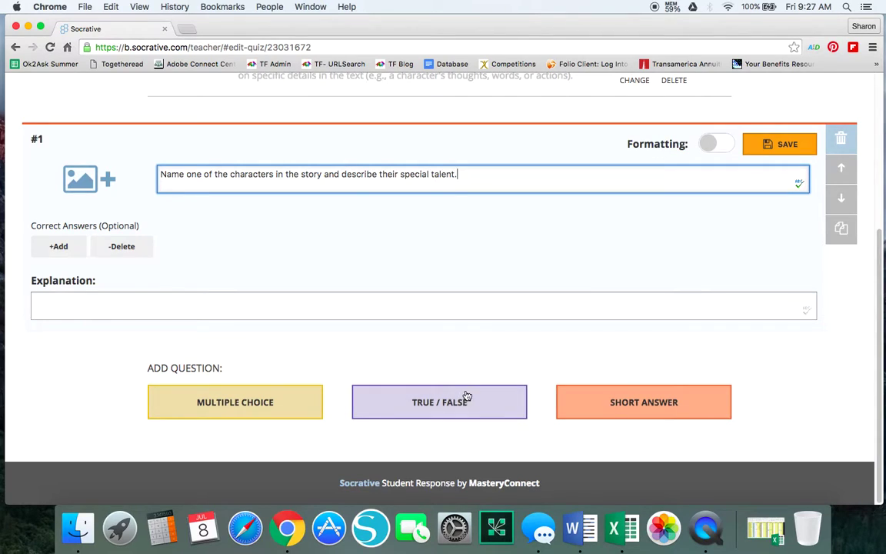
pyautogui.click(416, 400)
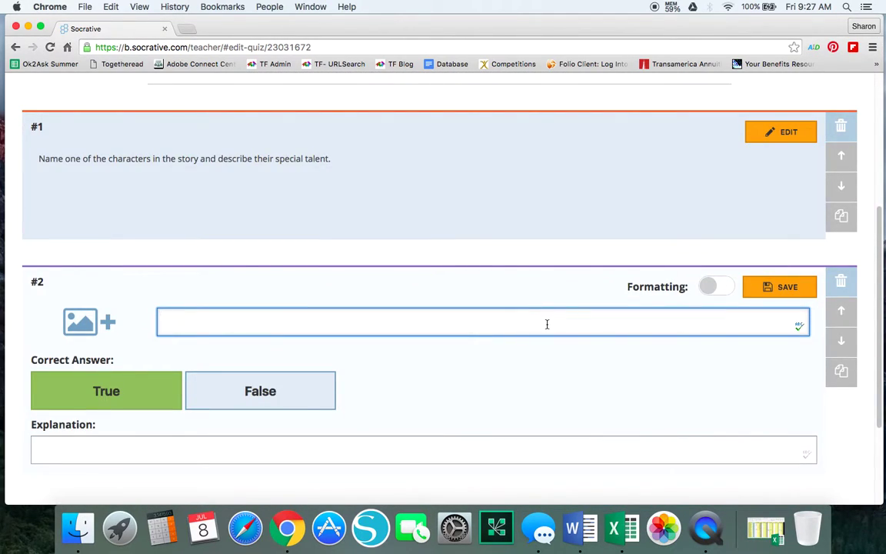
pyautogui.write('James and the Giant Pea')
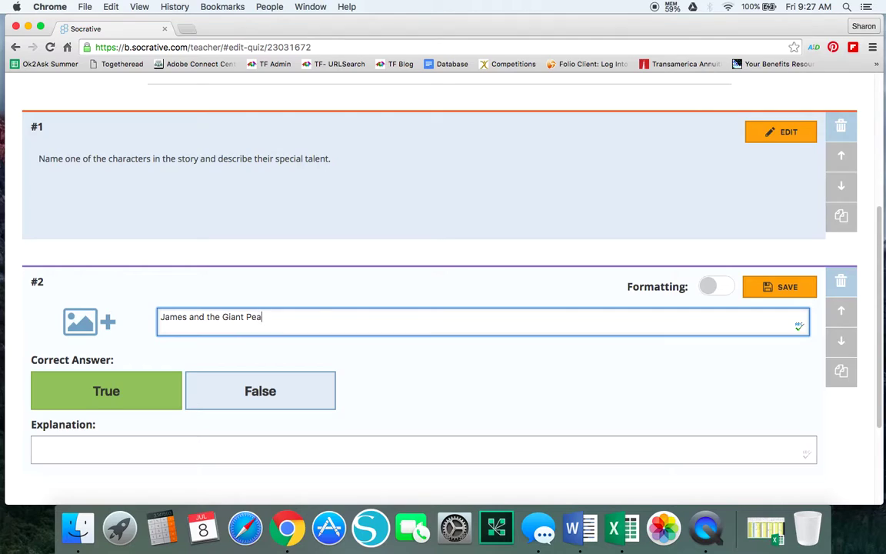
pyautogui.write('ch is a fiction book.')
pyautogui.click(127, 389)
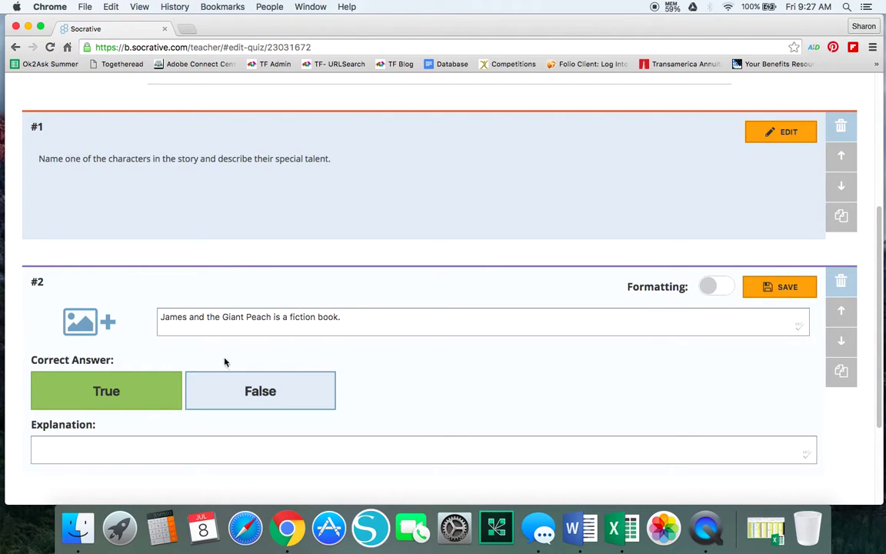
pyautogui.click(264, 391)
pyautogui.click(146, 384)
pyautogui.scroll(-2, 537, 296)
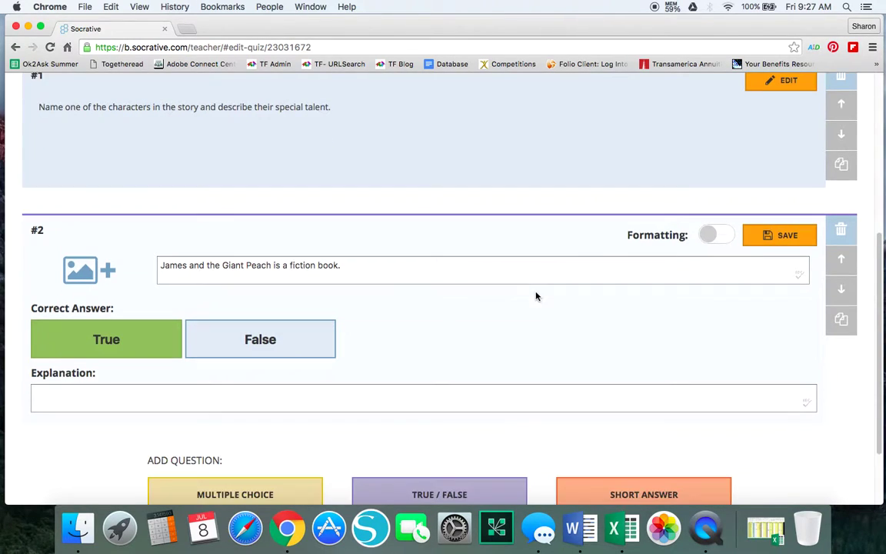
pyautogui.click(789, 236)
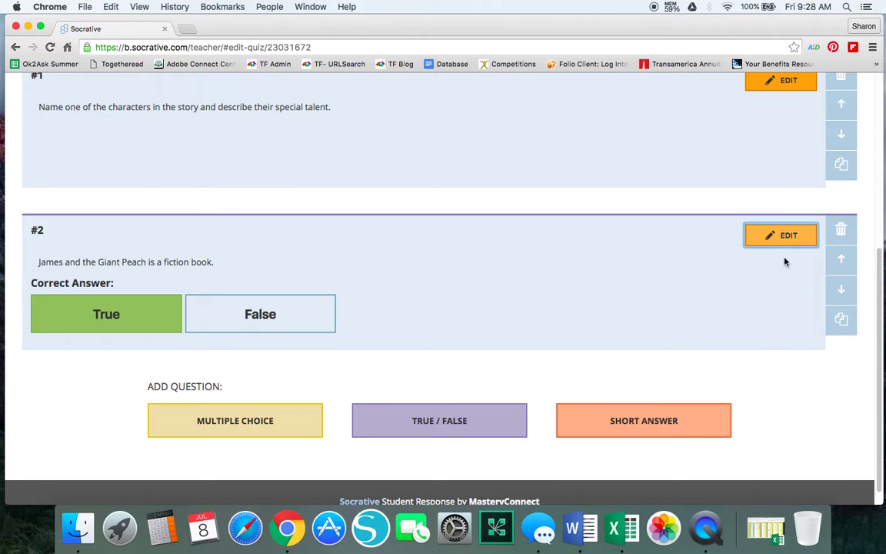
pyautogui.scroll(5, 716, 293)
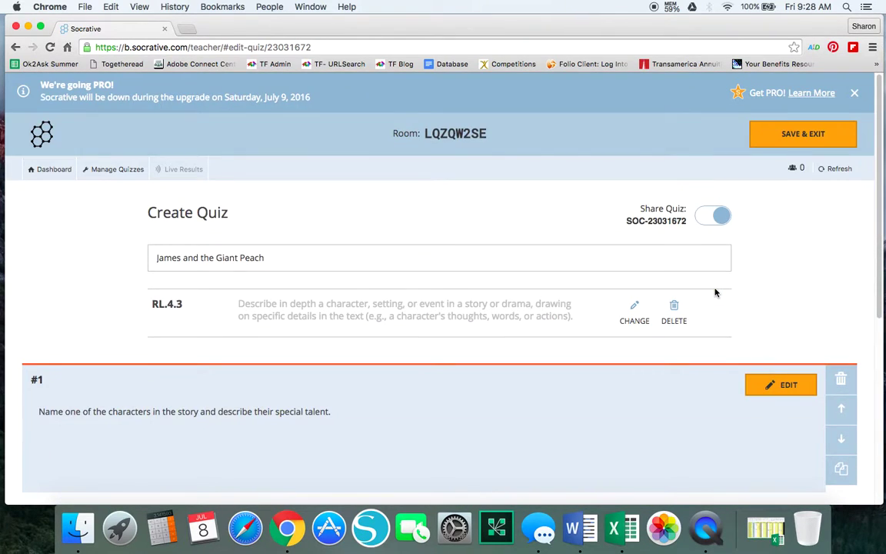
pyautogui.click(795, 132)
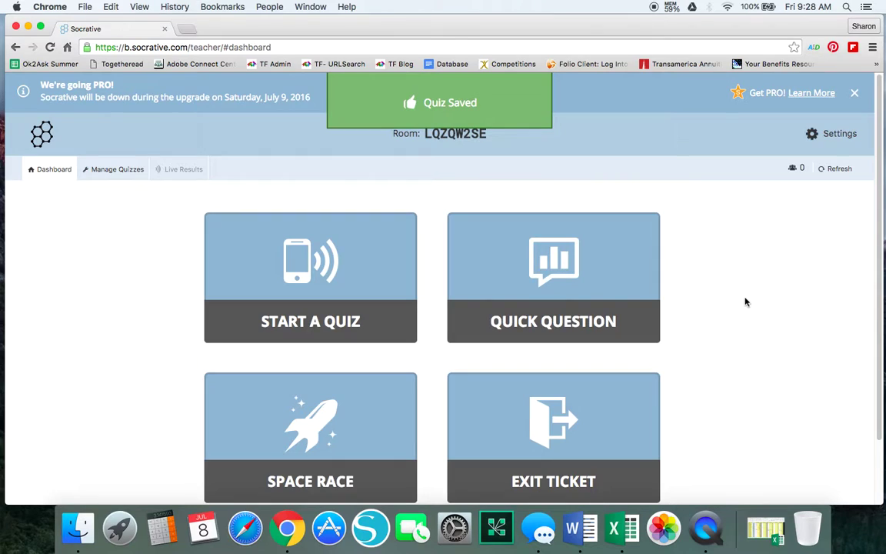
# Step: Choose "James and the Giant Peach" as the quiz to start and review its Immediate Feedback, Student Navigation and Teacher Paced options and additional settings
pyautogui.click(330, 279)
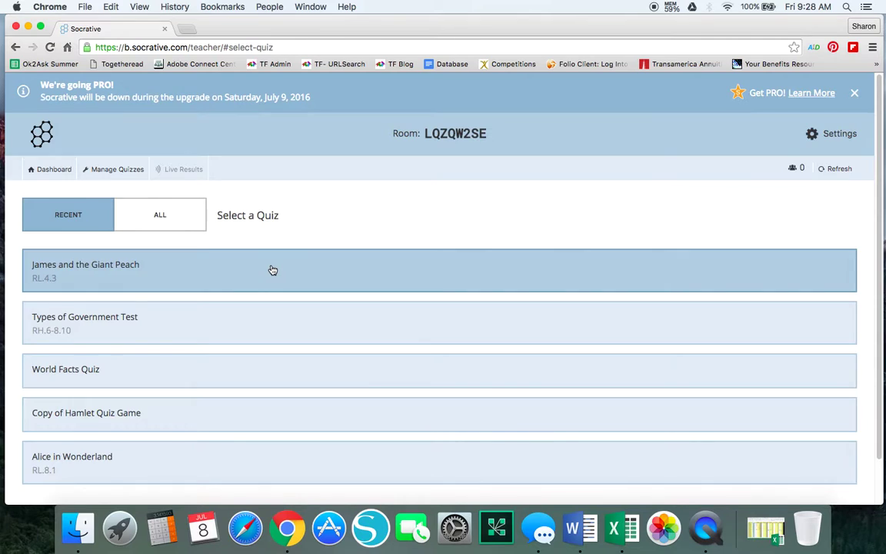
pyautogui.click(271, 271)
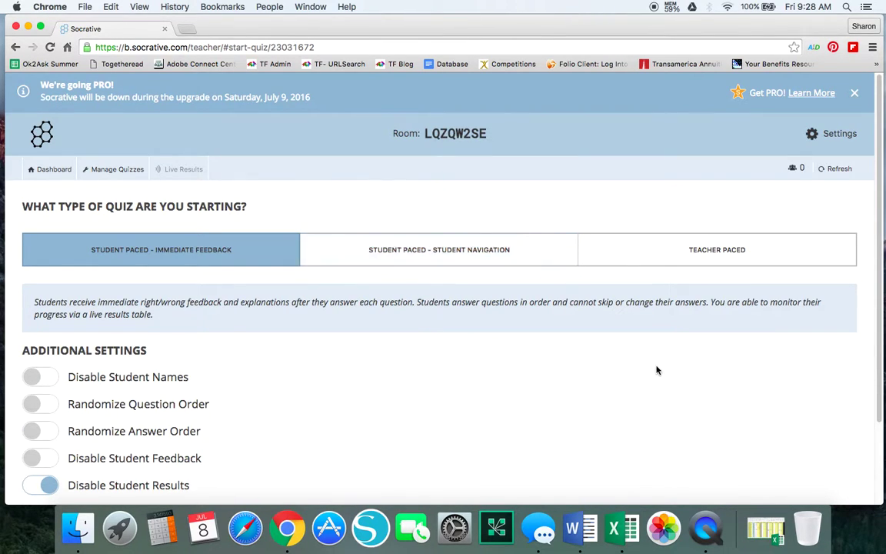
pyautogui.scroll(-3, 593, 335)
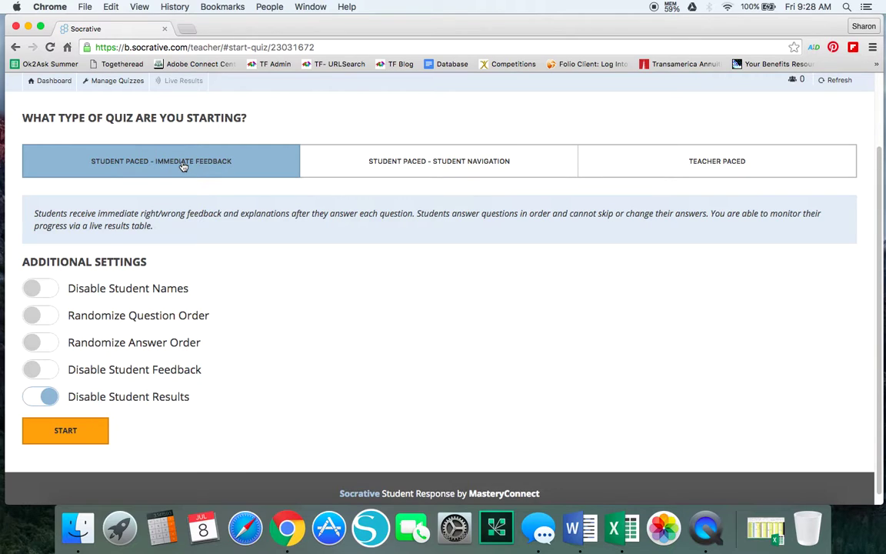
pyautogui.click(477, 159)
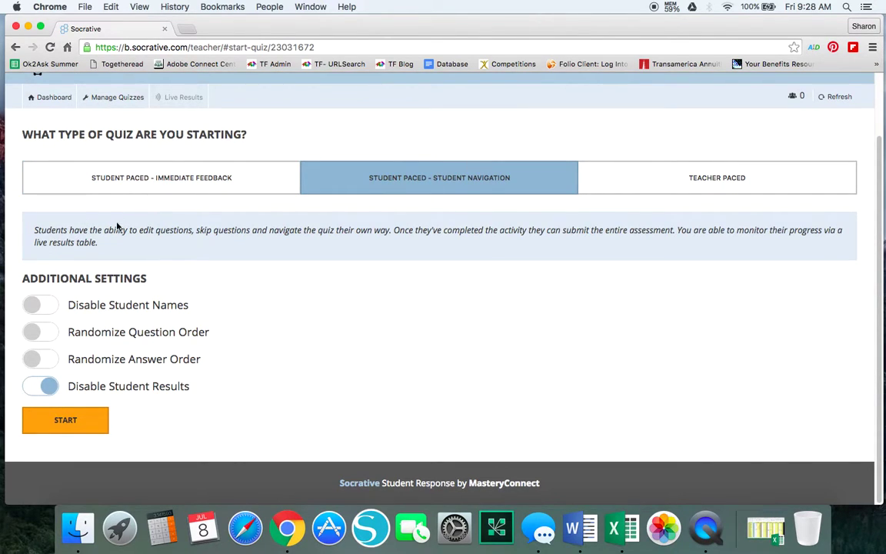
pyautogui.click(702, 190)
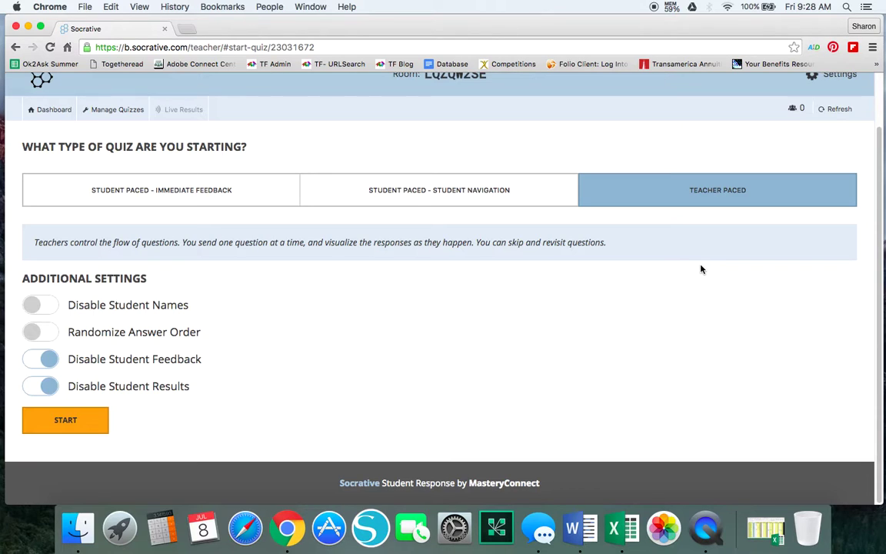
pyautogui.scroll(2, 647, 284)
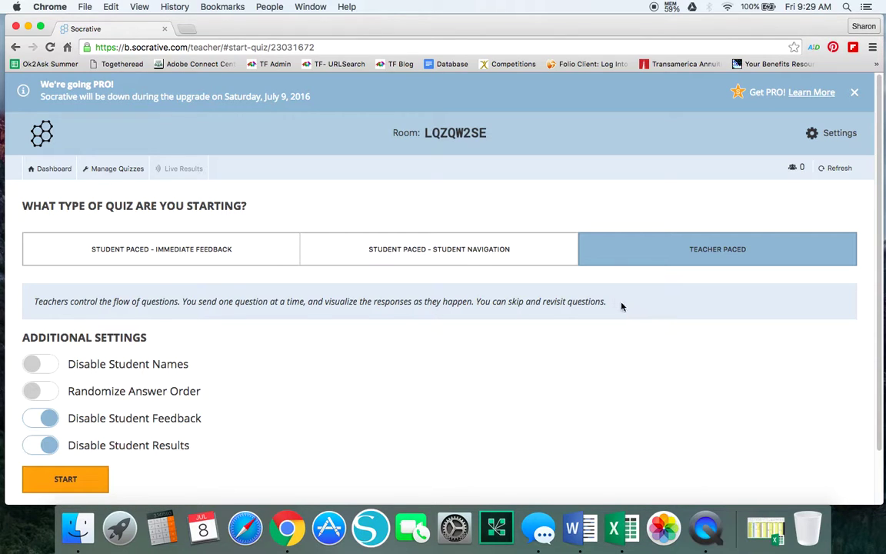
# Step: Leave the quiz start settings and open the setup for a short-answer Quick Question
pyautogui.click(48, 135)
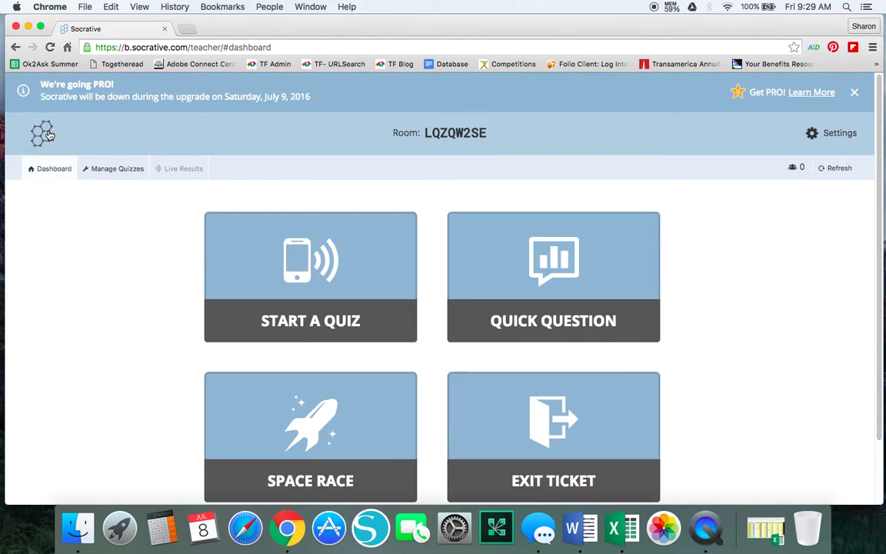
pyautogui.click(536, 331)
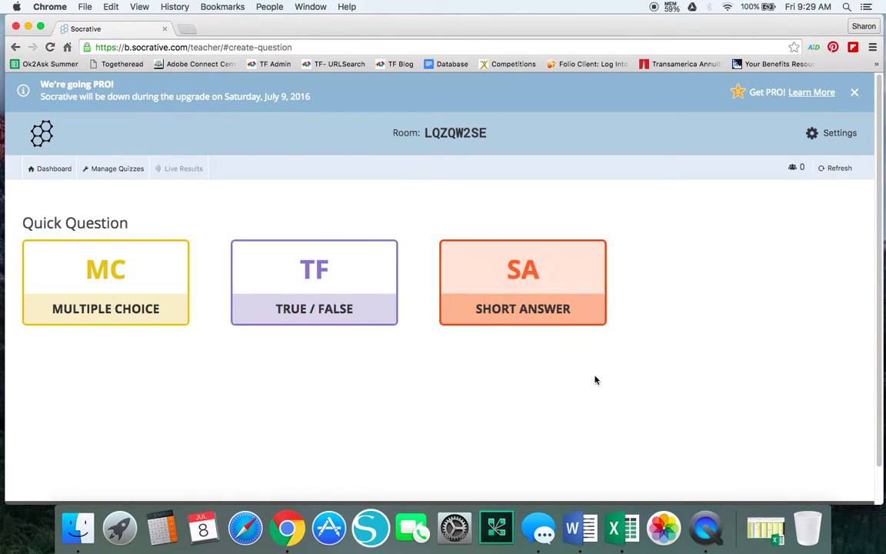
pyautogui.click(536, 281)
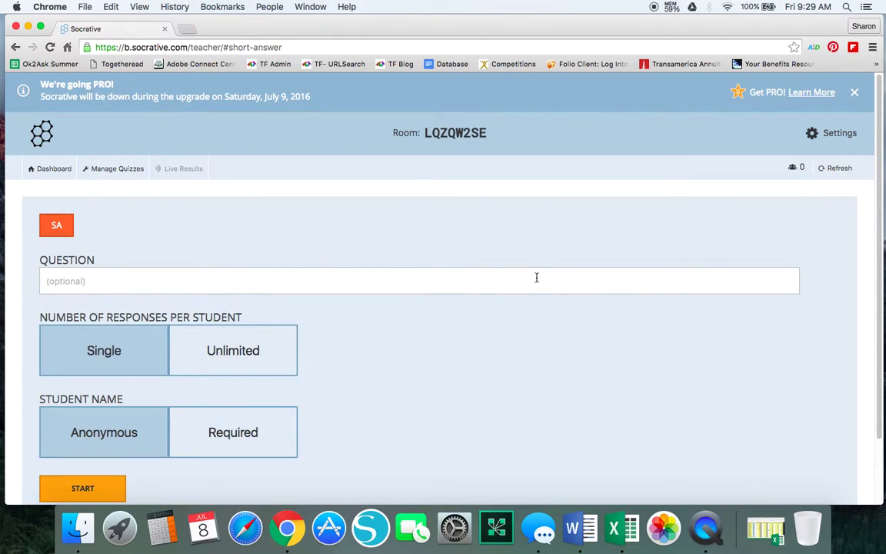